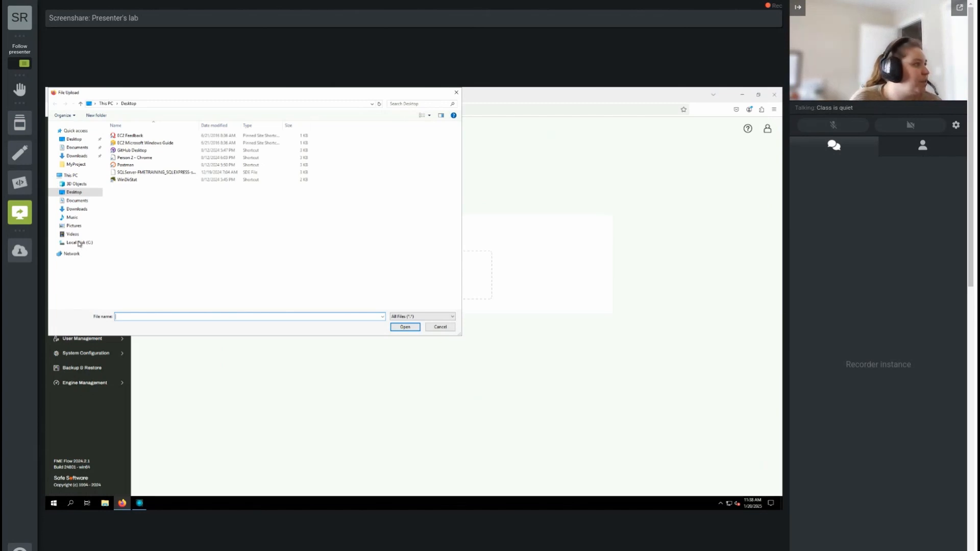
- Choose exercise-run-a-workspace-in-fme-flow.fsproject from C:\FMEData\Workspaces\PublishWorkflowsToTheWeb as the project file to import
left_click(79, 243)
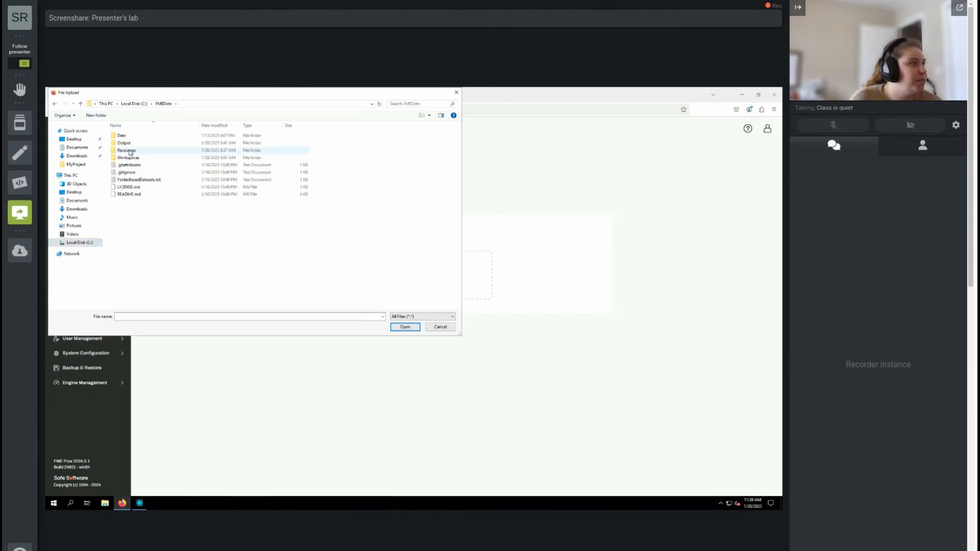
double_click(130, 151)
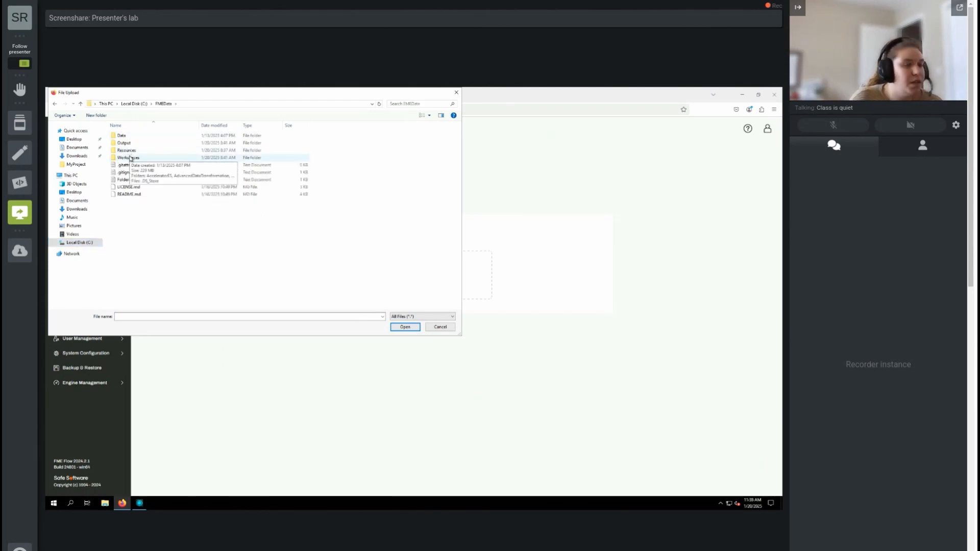
double_click(130, 158)
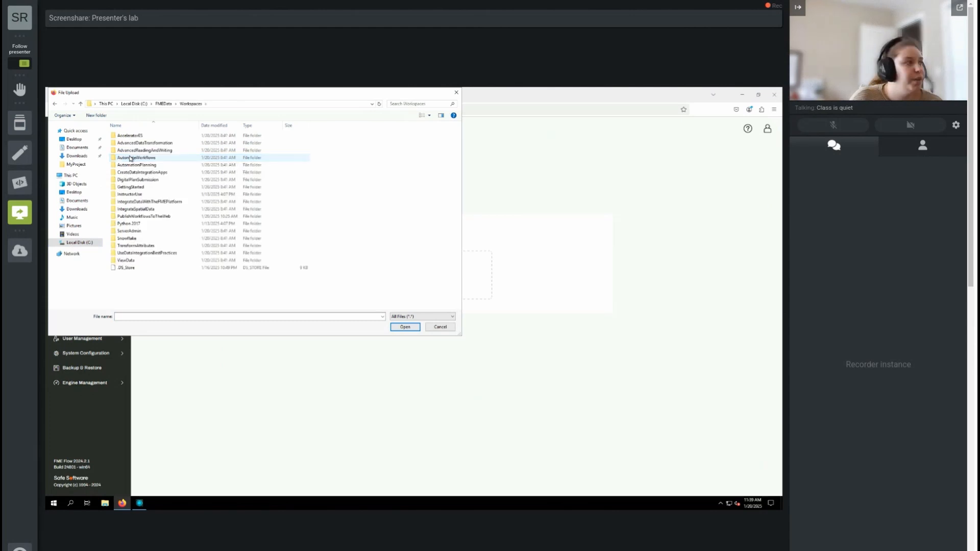
double_click(131, 217)
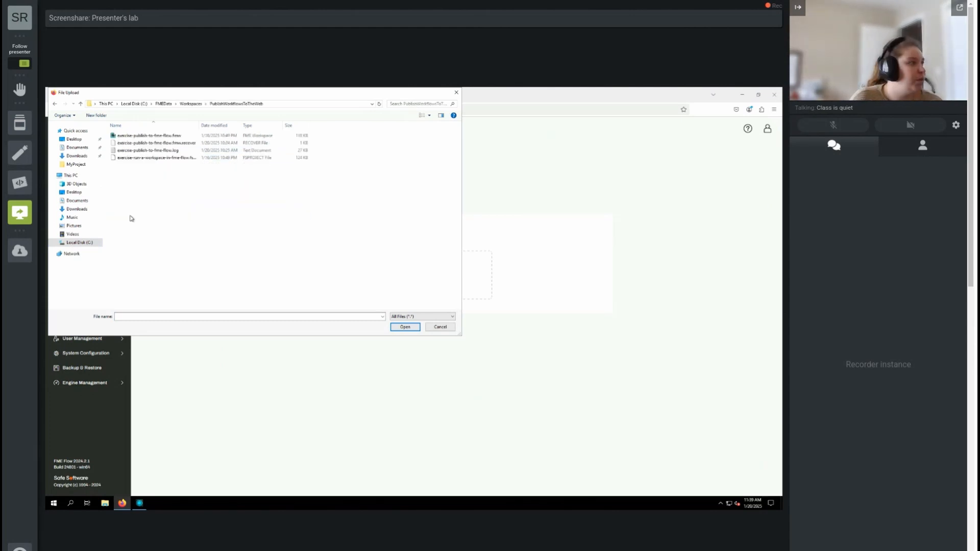
left_click(175, 160)
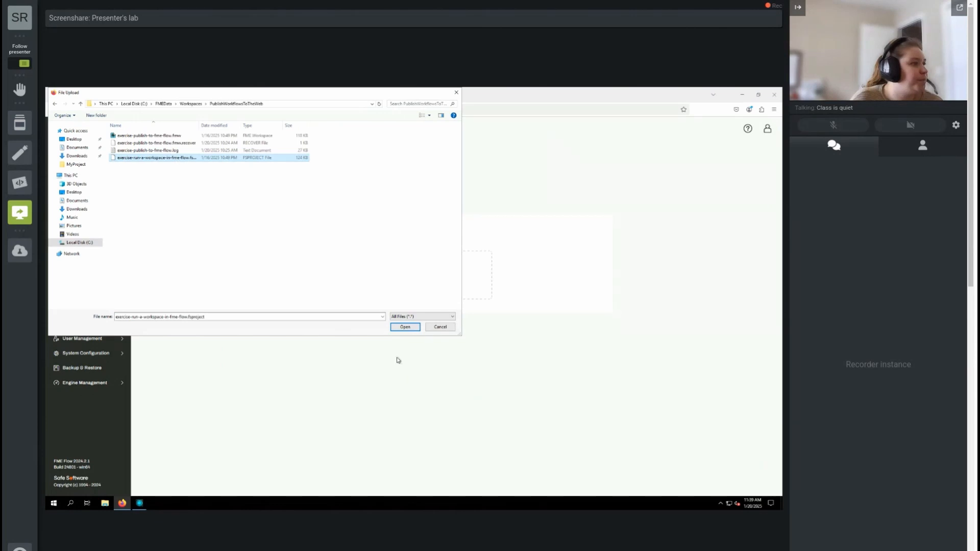
left_click(404, 329)
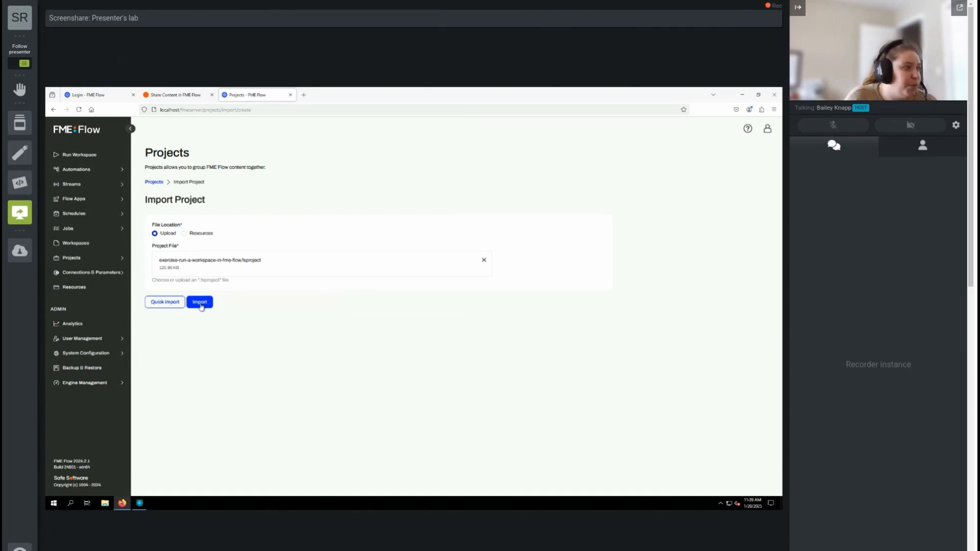
- Start the project import and continue past the content preview with overwriting of existing items allowed
left_click(199, 303)
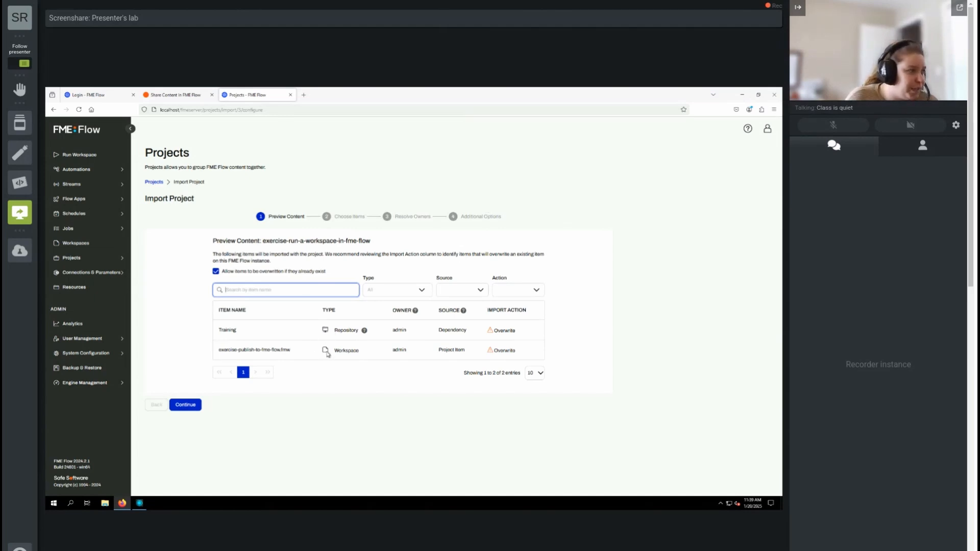
left_click(216, 272)
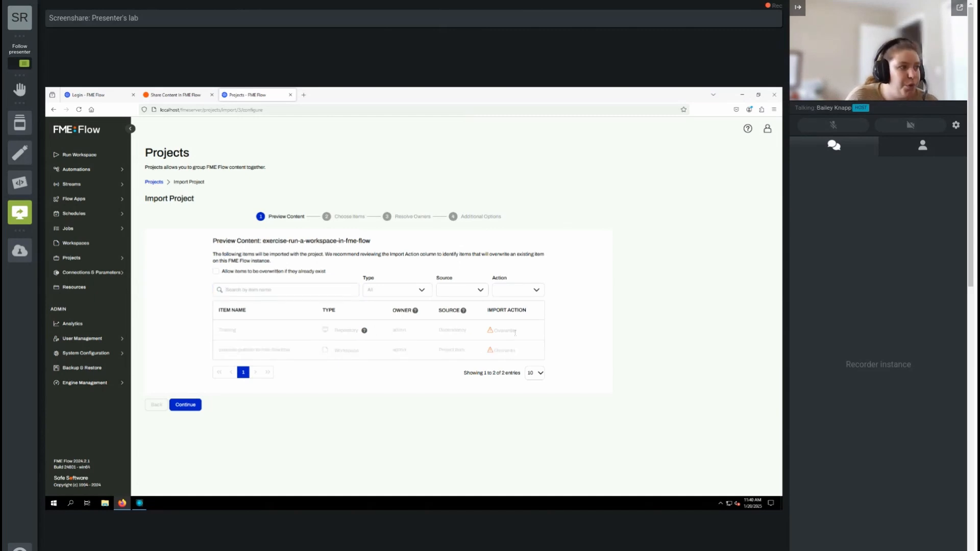
left_click(216, 272)
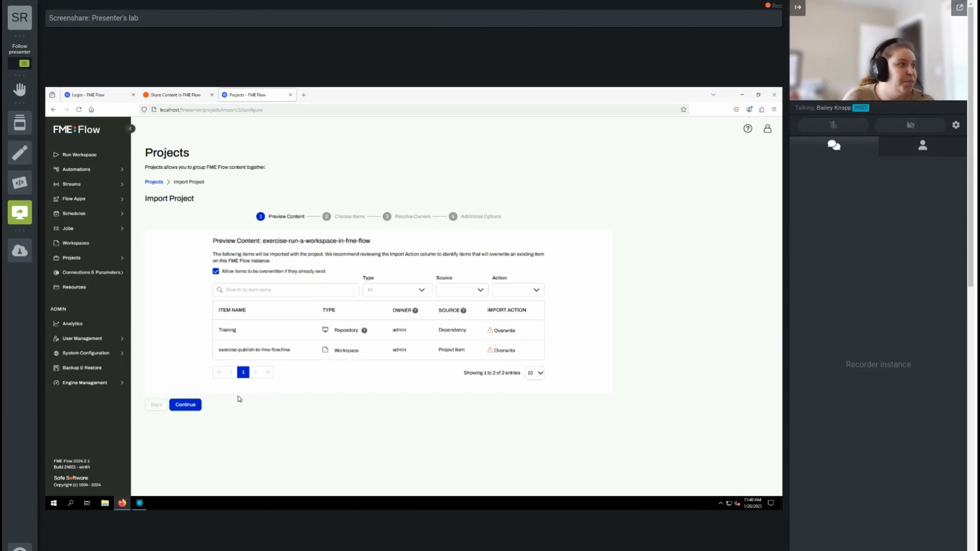
left_click(186, 404)
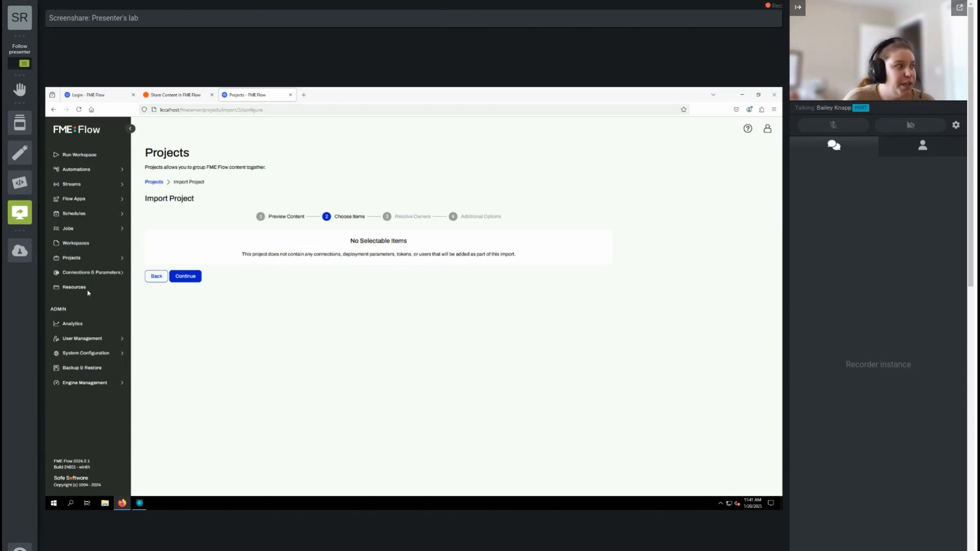
- Continue past item selection and owner resolution, then import the project with all notifications paused during import
left_click(185, 277)
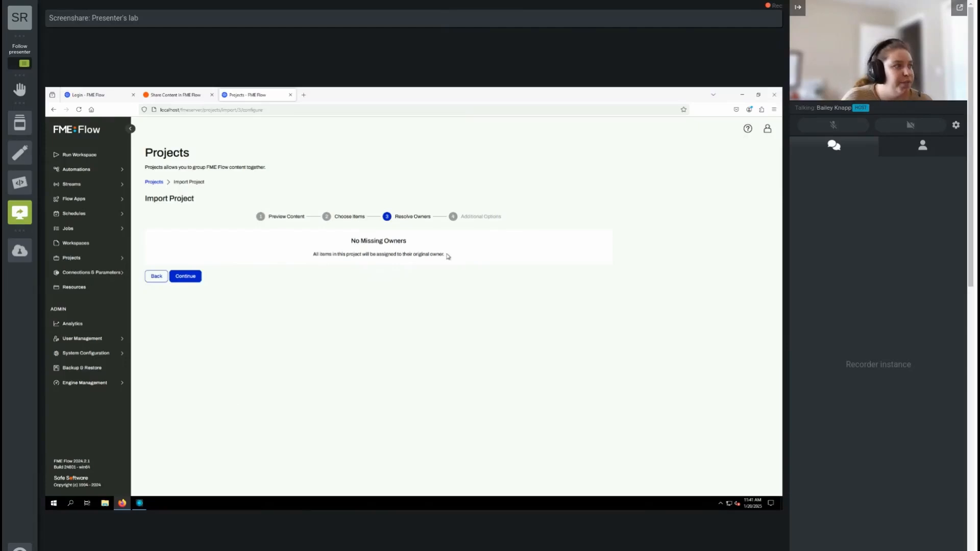
left_click(189, 276)
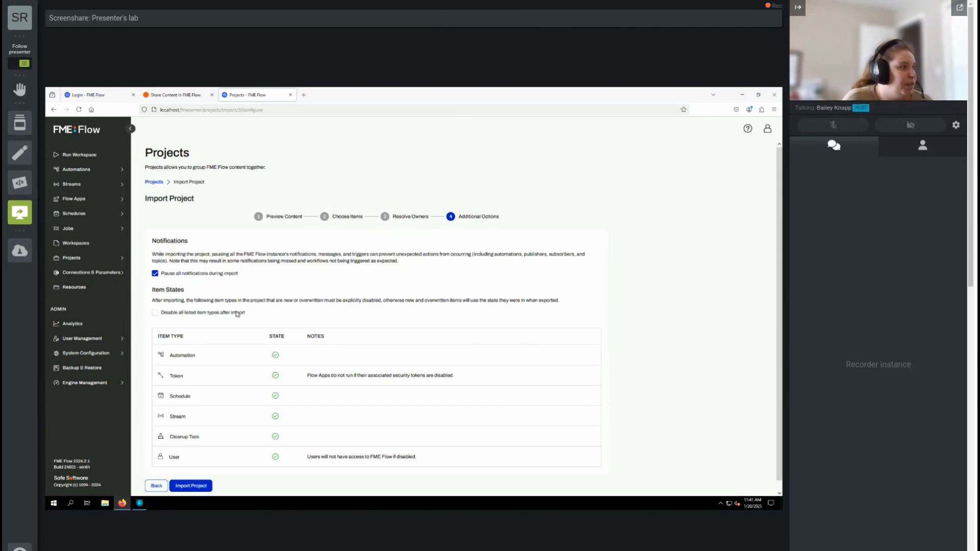
scroll(239, 318, "down", 1)
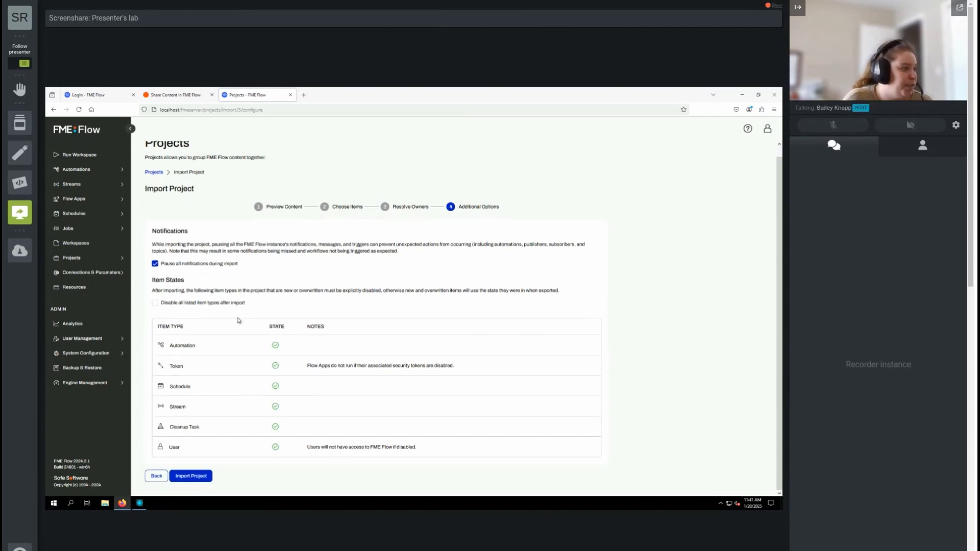
left_click(192, 478)
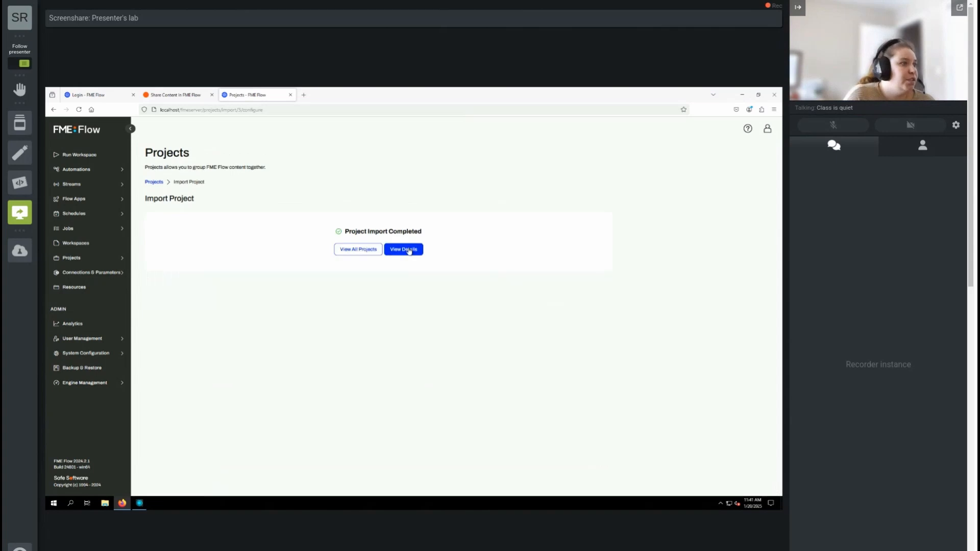
- View the imported project's details and check the actions available for its exercise-publish-to-fme-flow.fmw workspace
left_click(364, 250)
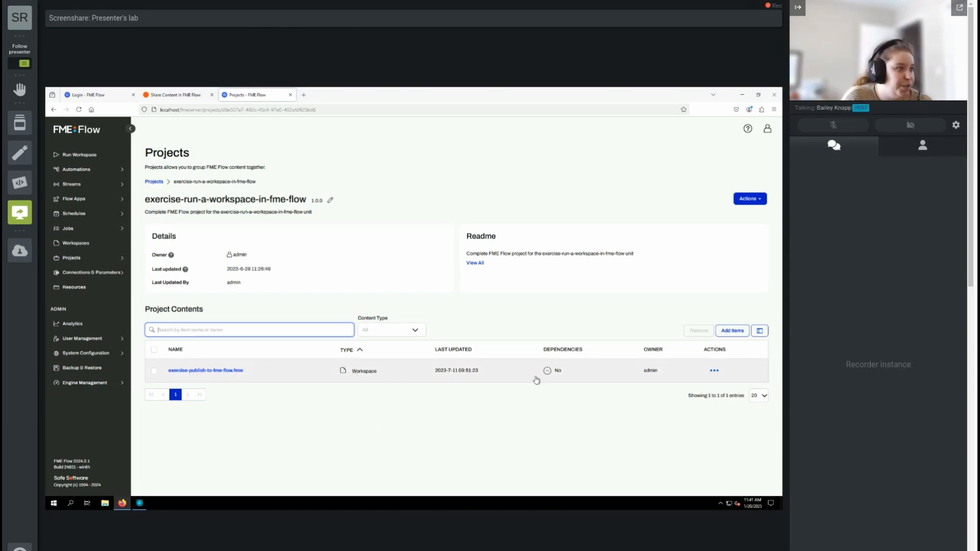
left_click(715, 374)
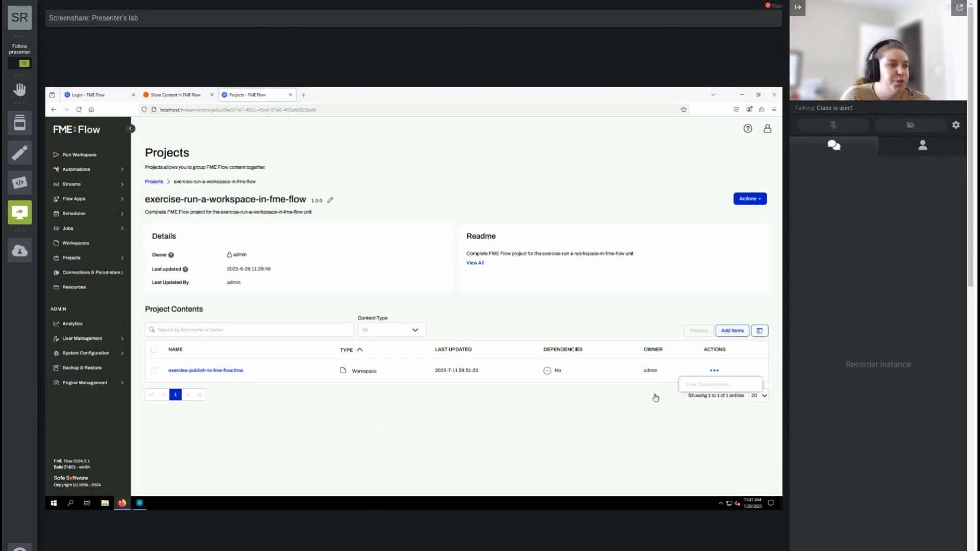
left_click(626, 409)
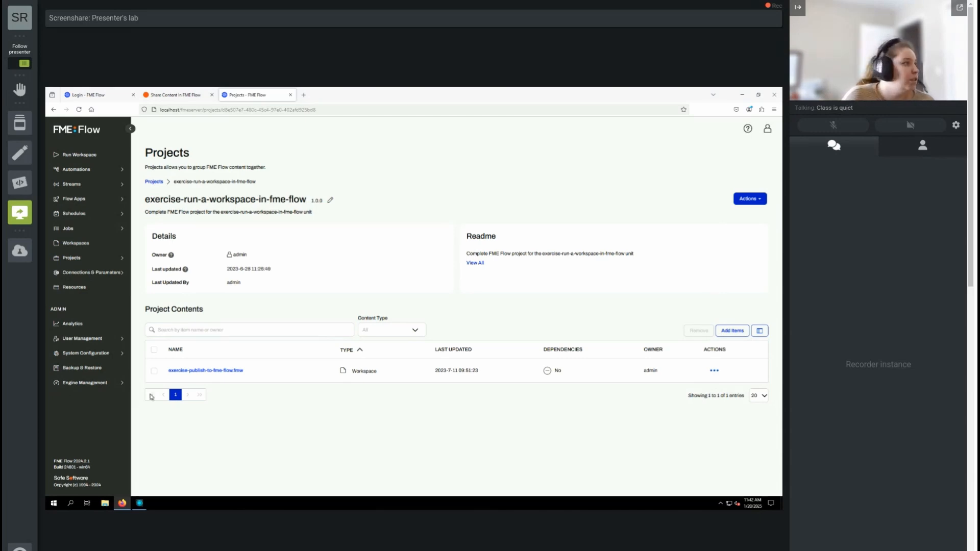
- Start a new project named "Flow Authoring Training 2025" with the description "a sample project for training"
left_click(85, 262)
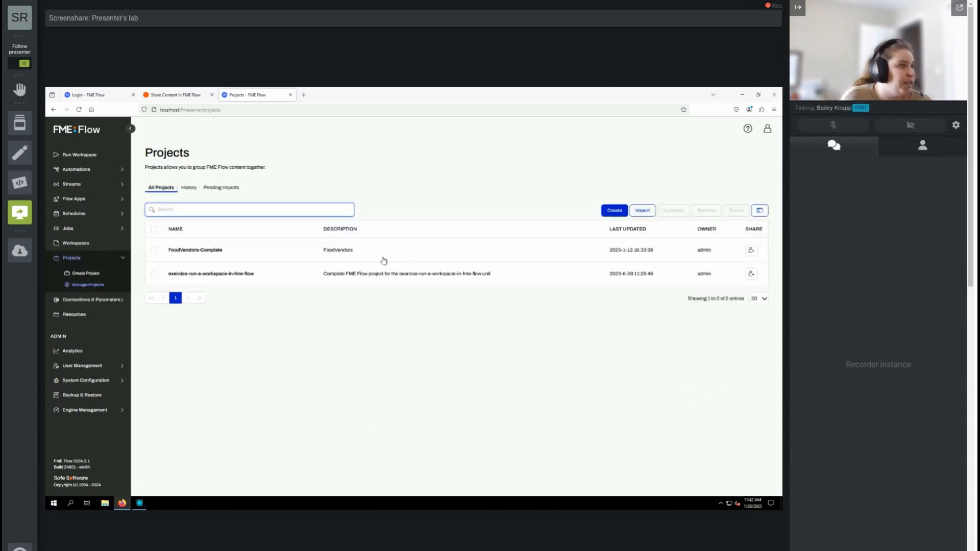
left_click(616, 213)
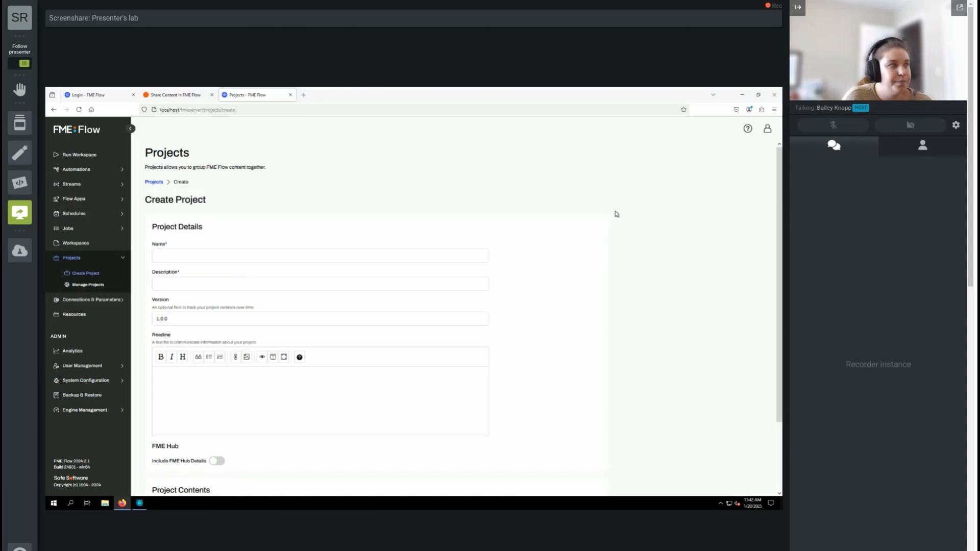
left_click(173, 256)
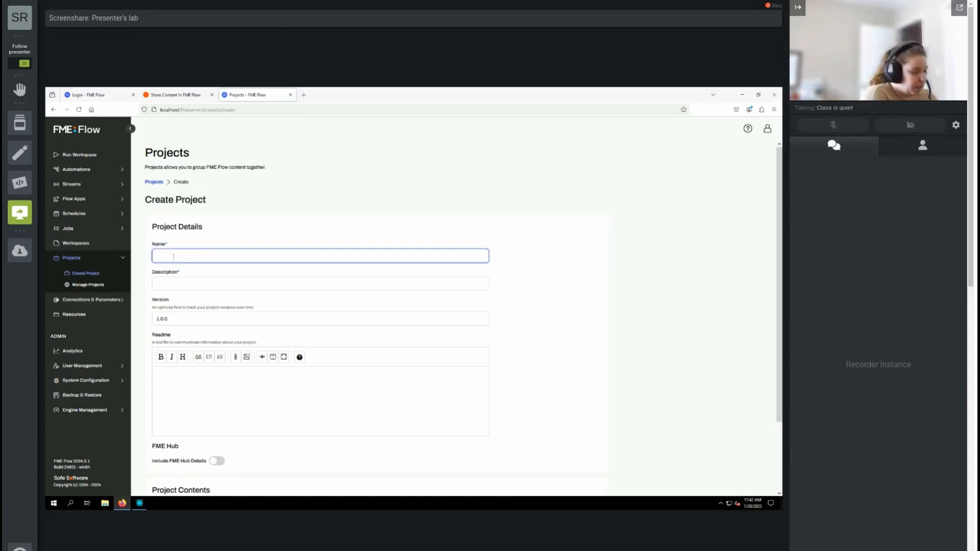
type("Flow Authoring")
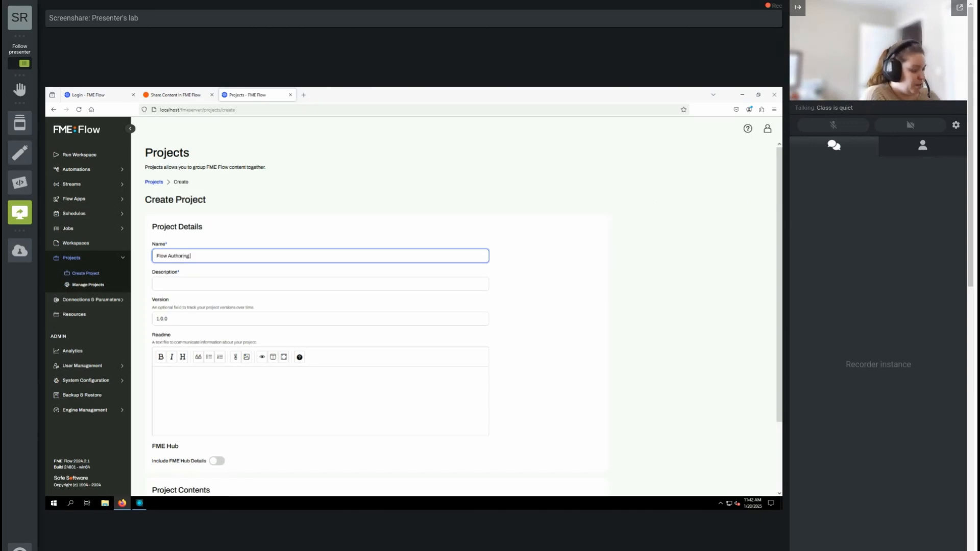
type(" Training 2026")
left_click(180, 282)
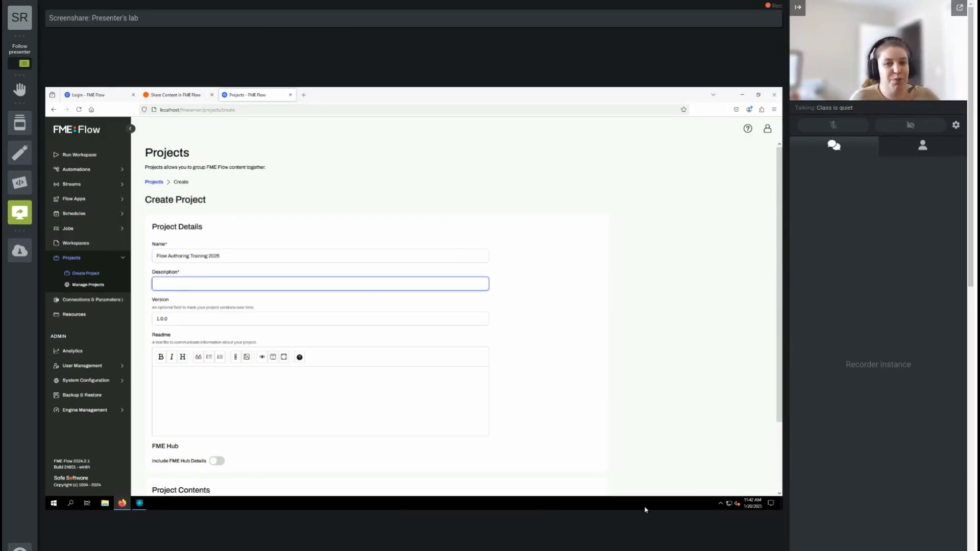
type("a sample project")
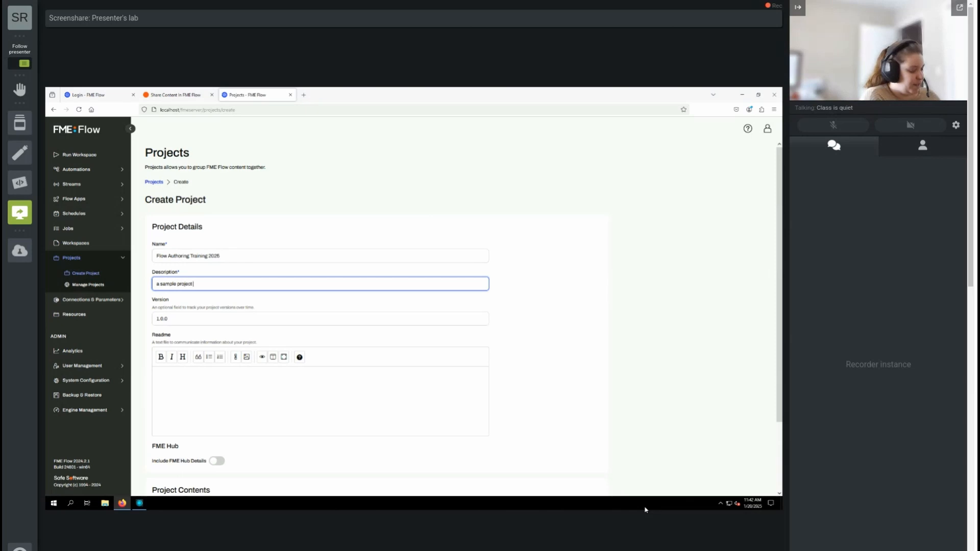
type(" for training")
- Begin adding items to the project contents, choosing item type Workspace and the Samples repository
scroll(434, 418, "down", 1)
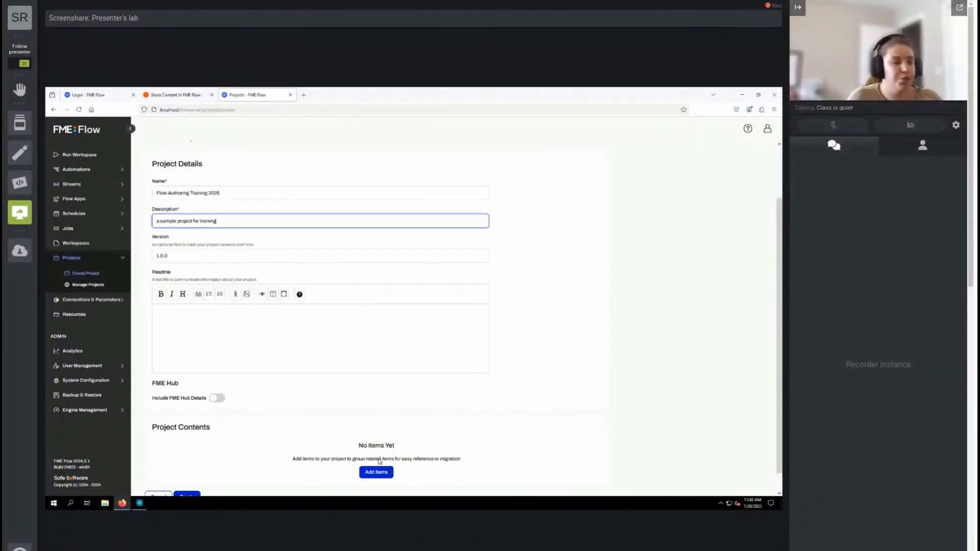
scroll(426, 447, "down", 1)
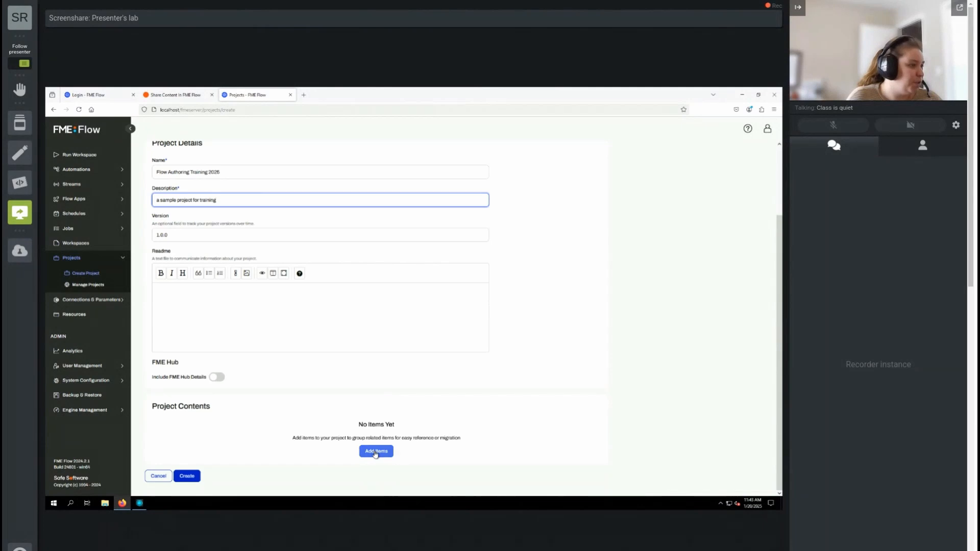
left_click(376, 452)
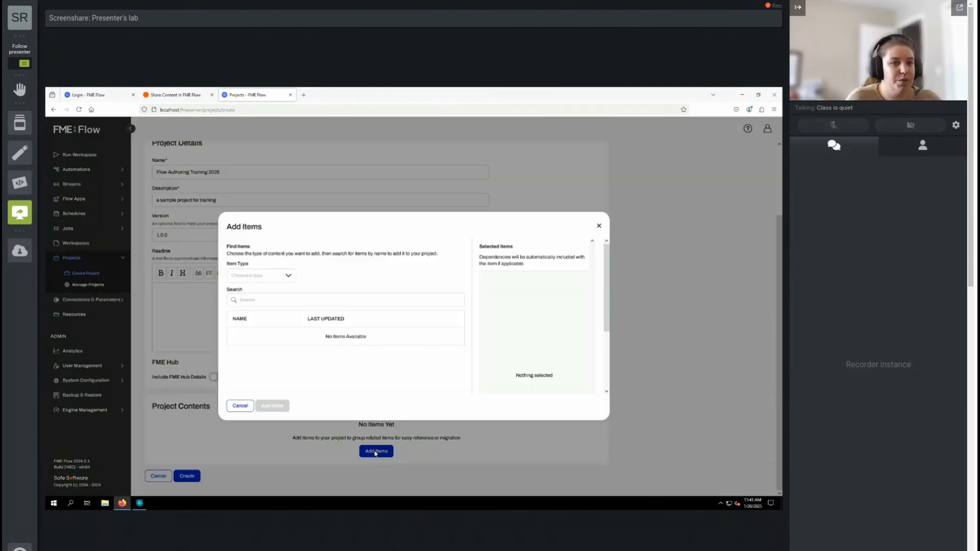
left_click(289, 279)
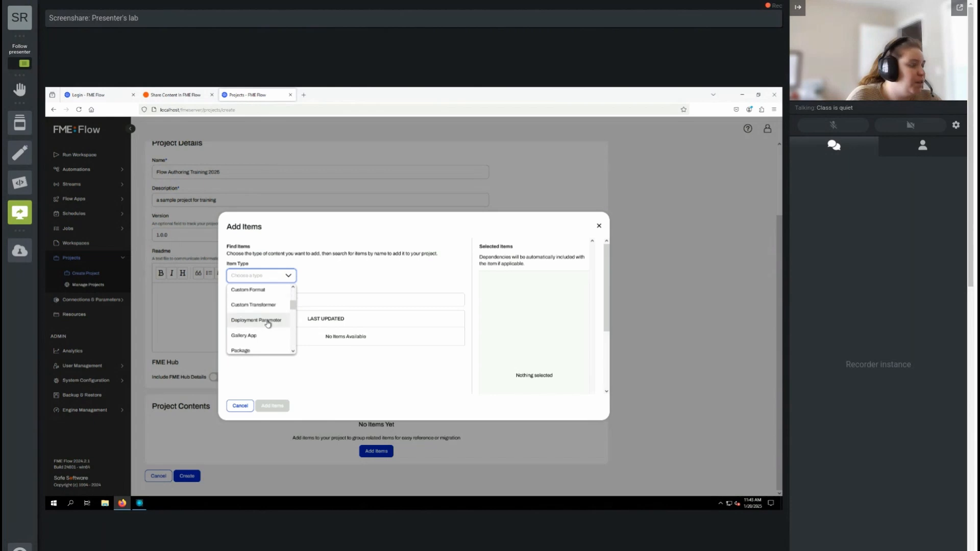
scroll(268, 323, "down", 5)
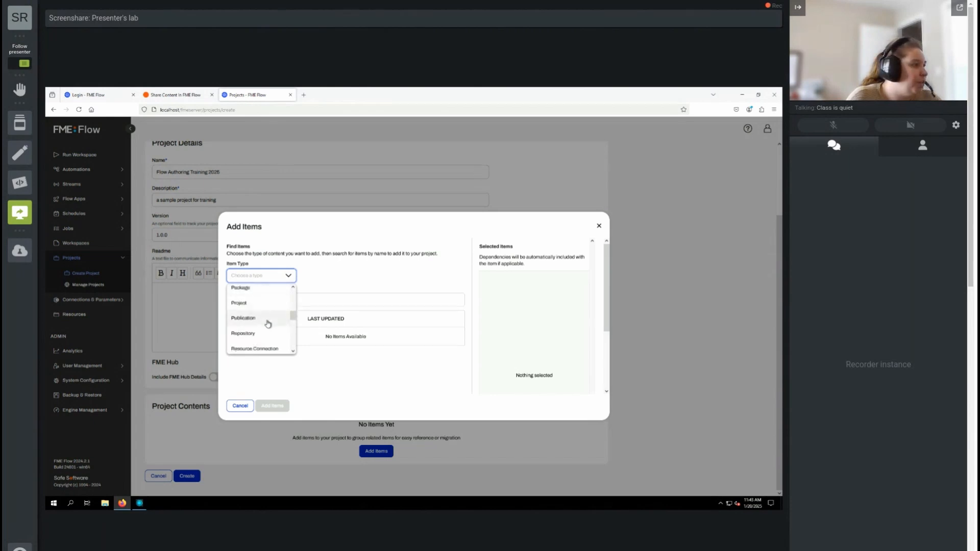
scroll(265, 329, "down", 2)
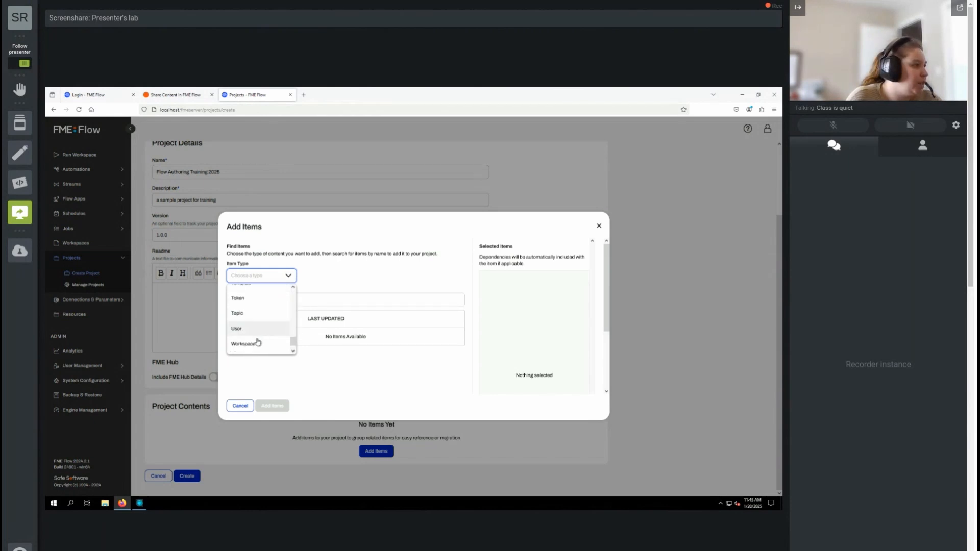
left_click(256, 343)
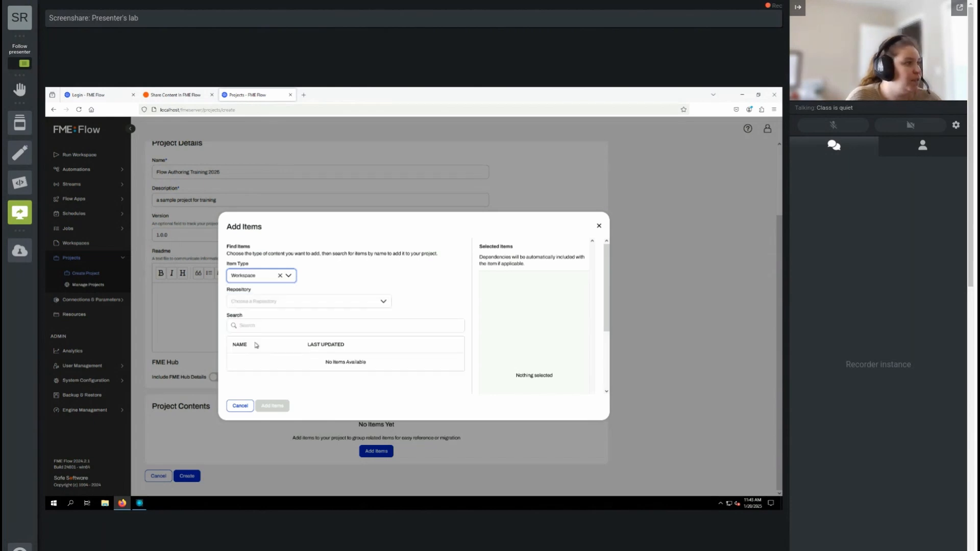
left_click(378, 302)
left_click(234, 331)
- Add the austinApartments.fmw and austinDownload.fmw workspaces to the project contents
scroll(365, 310, "down", 2)
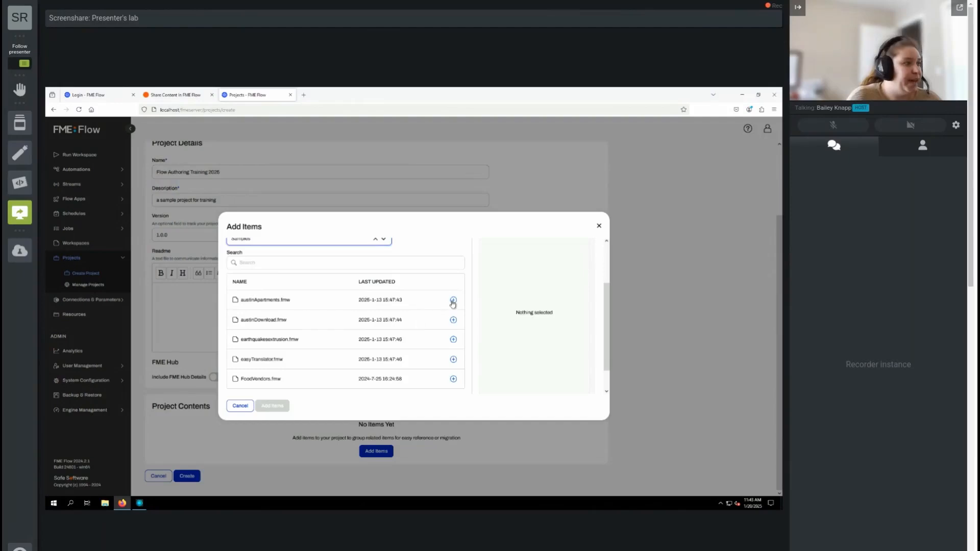
left_click(453, 300)
left_click(453, 320)
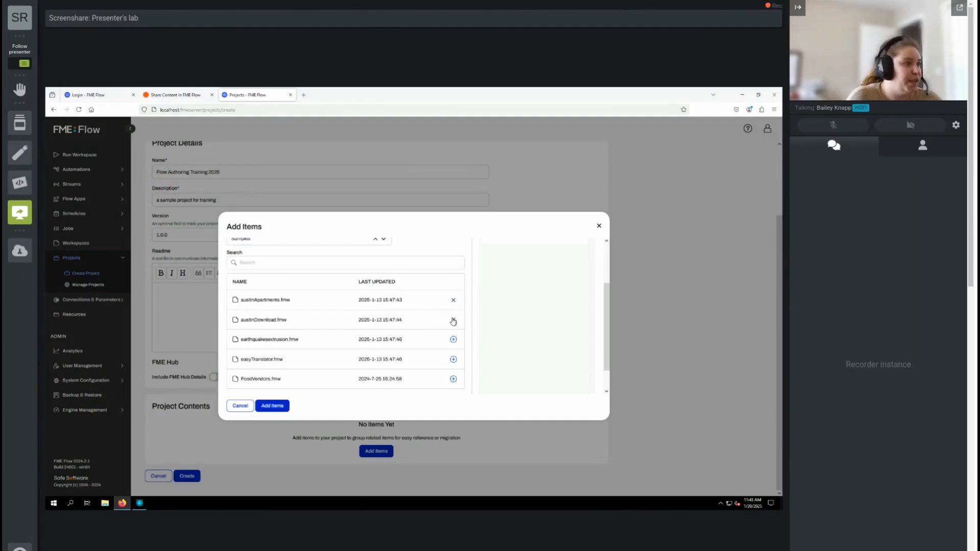
scroll(543, 340, "up", 2)
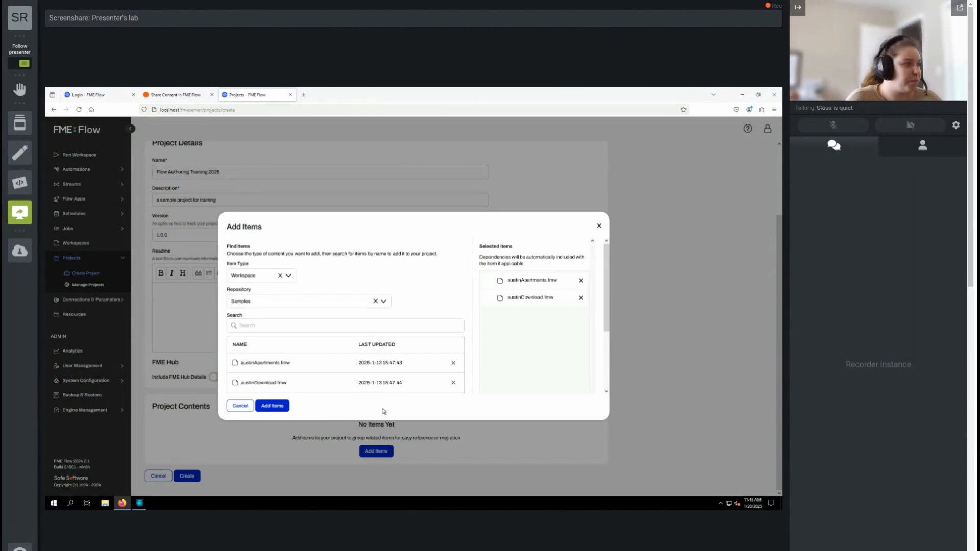
scroll(599, 384, "down", 3)
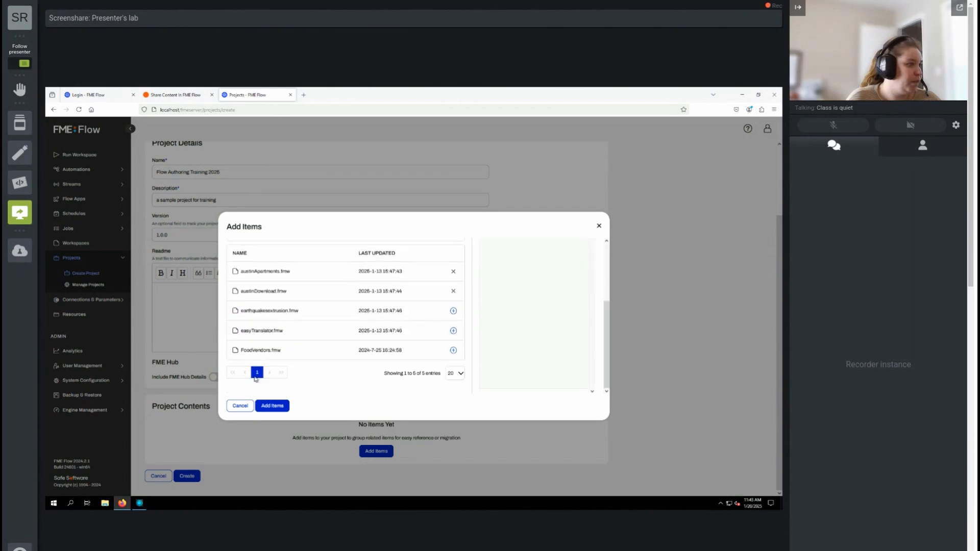
left_click(274, 406)
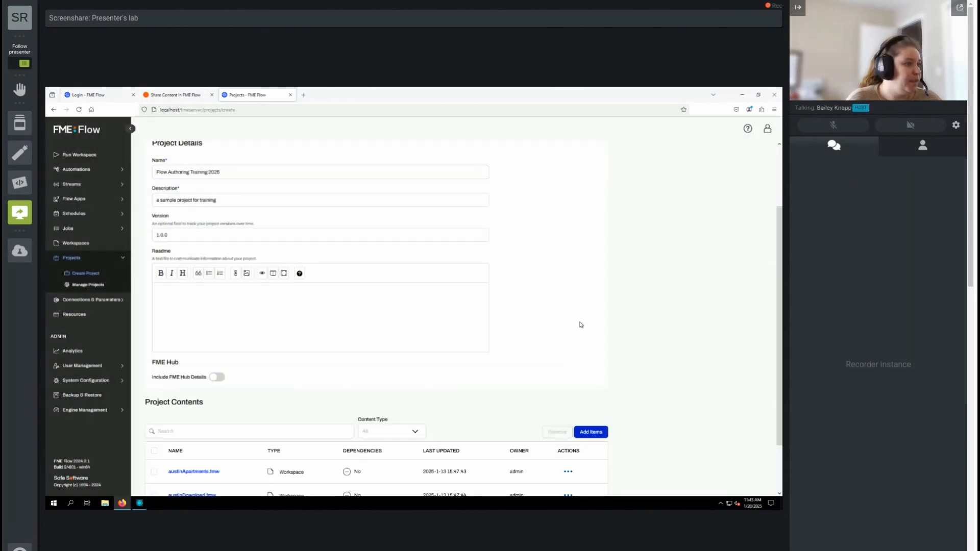
- Create the Flow Authoring Training 2025 project with the two added sample workspaces
scroll(580, 325, "down", 2)
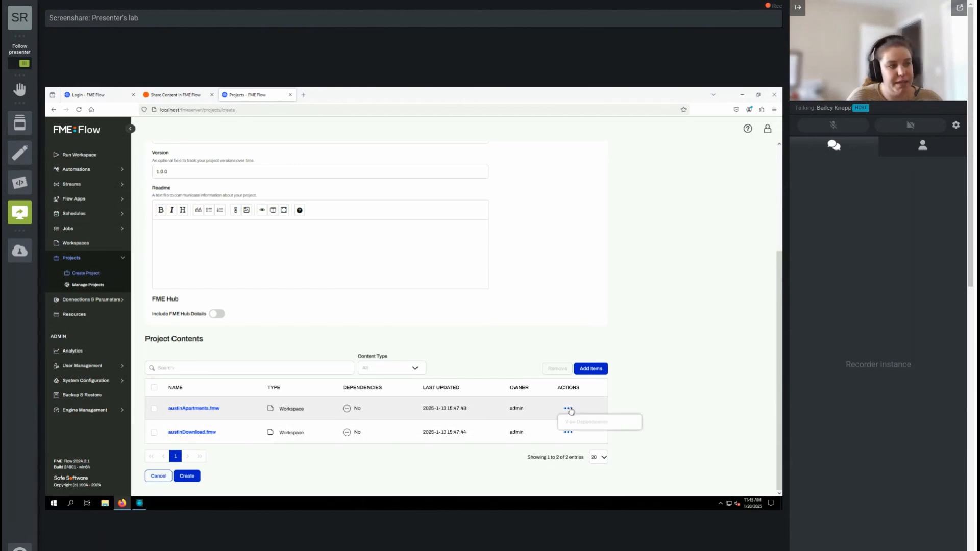
left_click(185, 476)
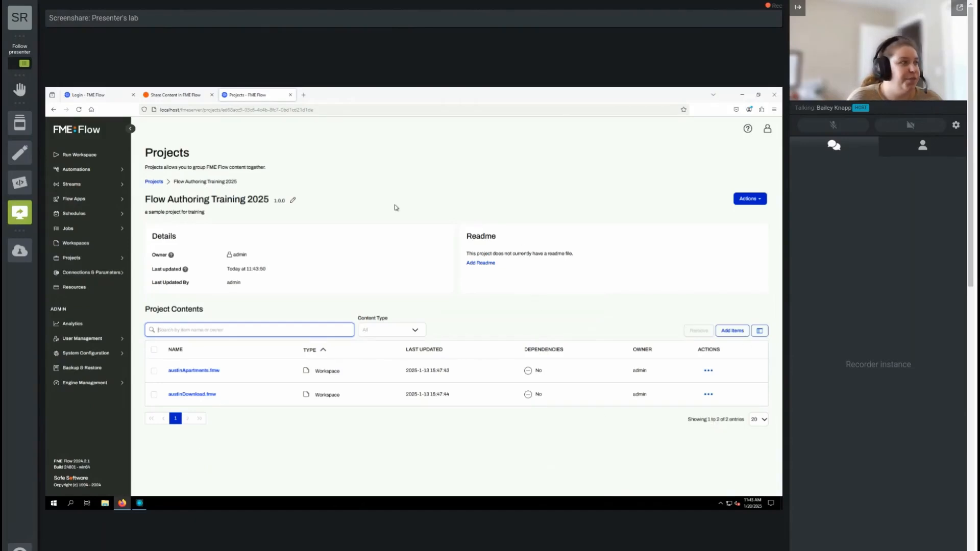
- Begin exporting the new project and shorten the export file name to "Flow Authoring Training 2025"
left_click(756, 199)
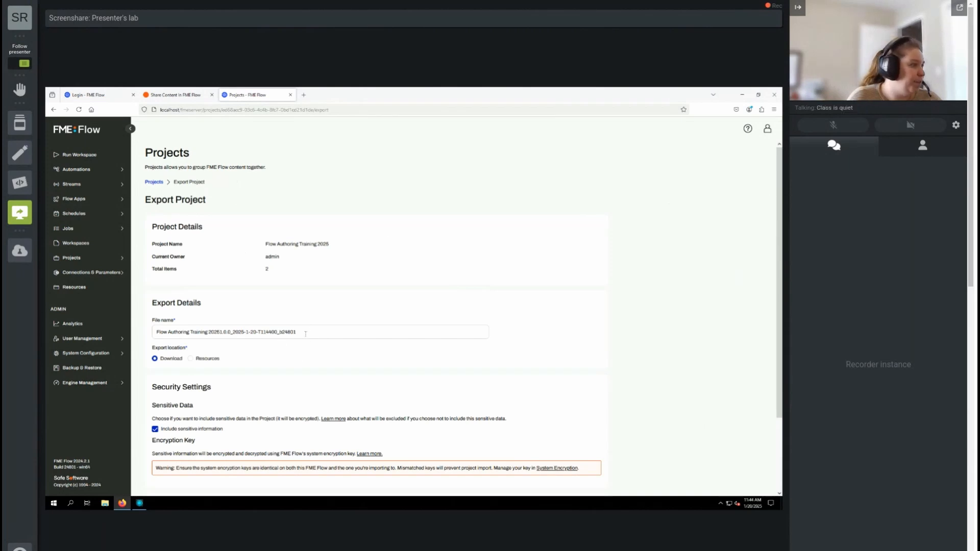
left_click_drag(305, 334, 221, 335)
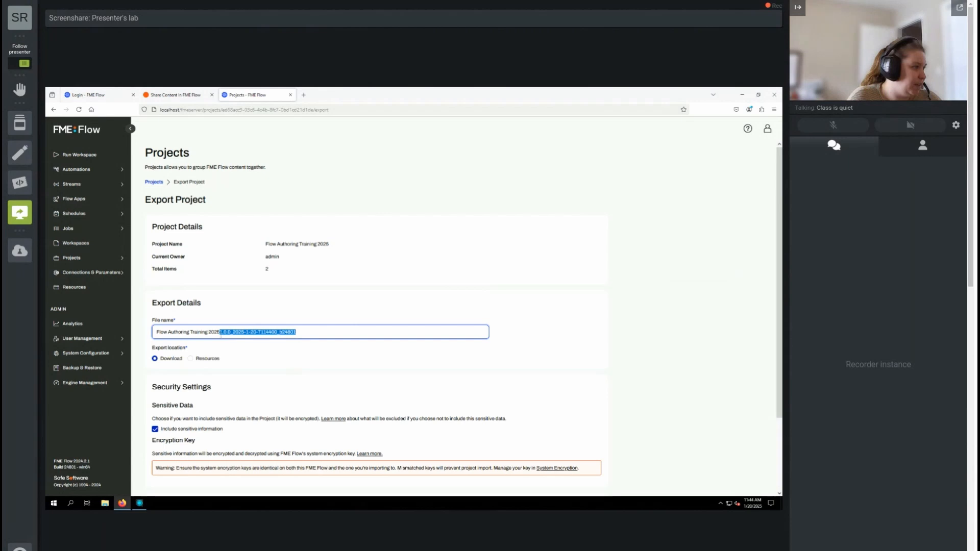
key("BackSpace")
left_click(309, 377)
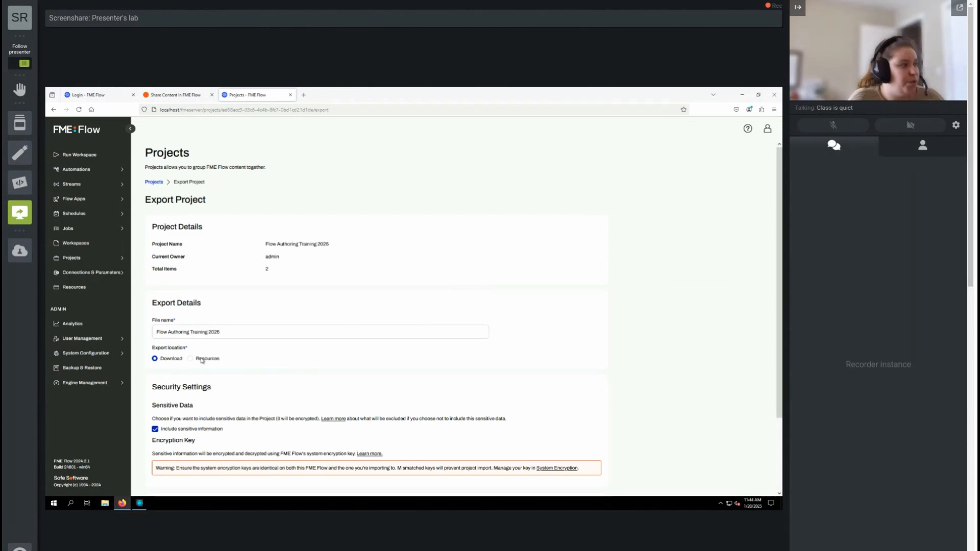
- Exclude sensitive information from the project export and export the project as a download
scroll(298, 351, "down", 3)
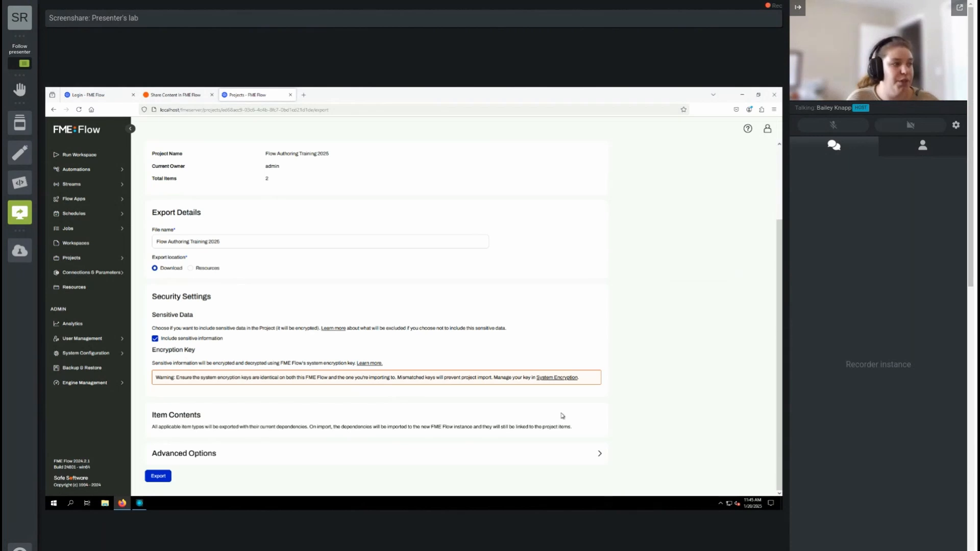
left_click(156, 339)
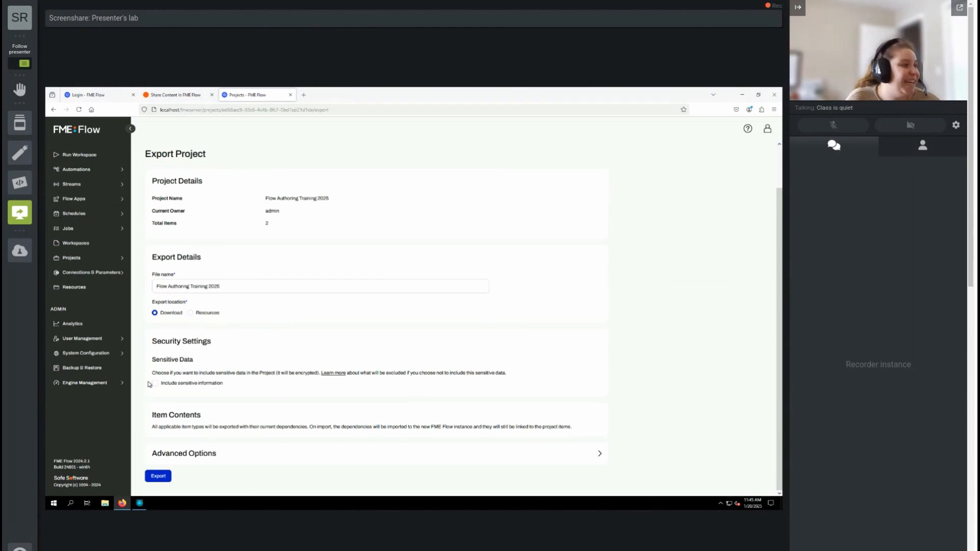
left_click(159, 478)
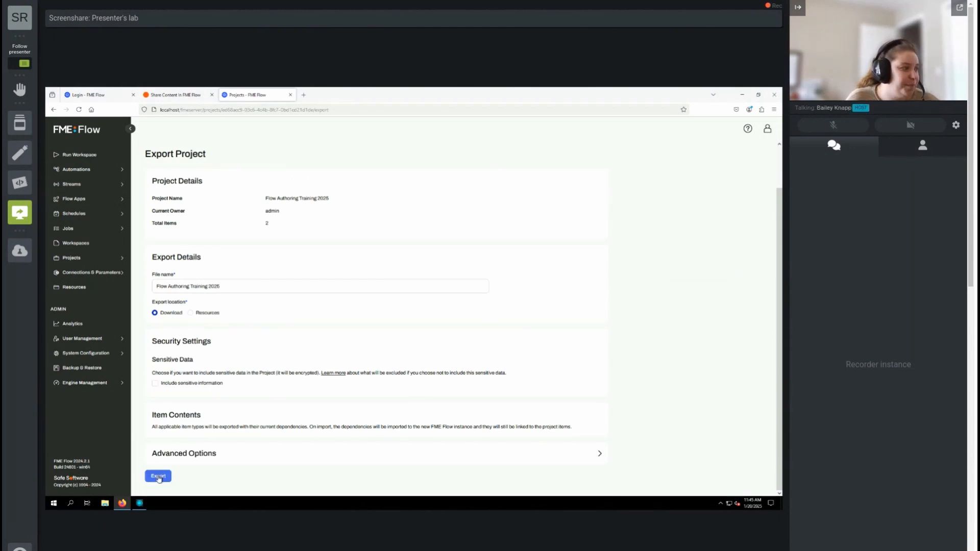